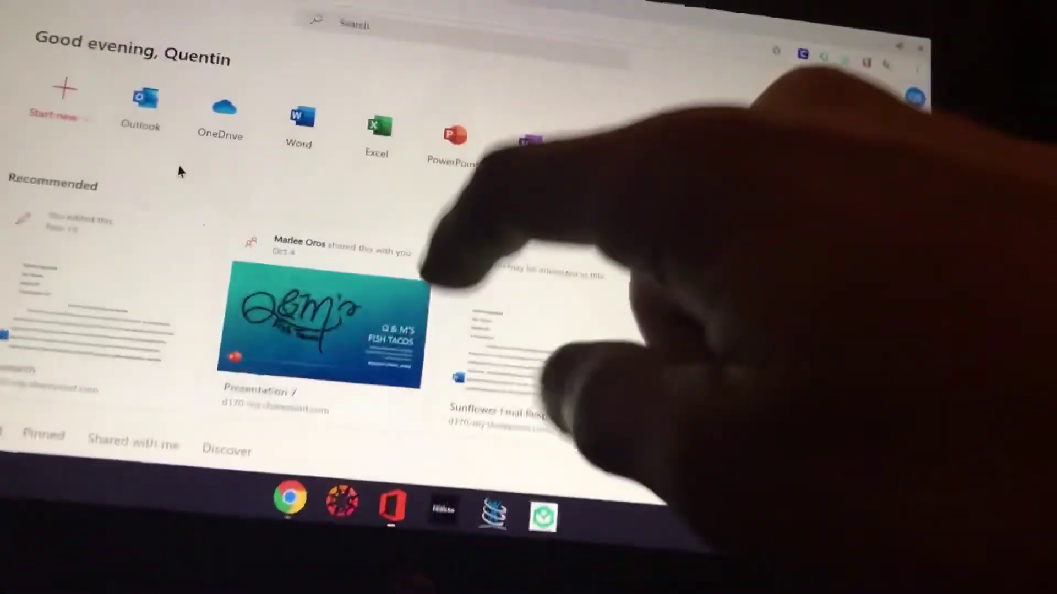
pyautogui.scroll(-10, 528, 331)
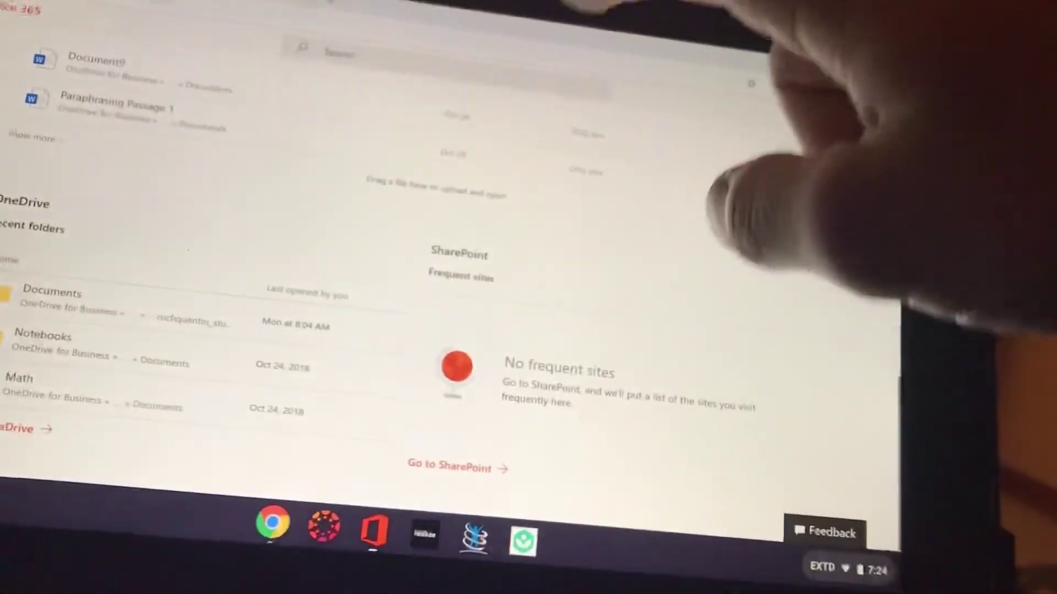
pyautogui.scroll(10, 529, 298)
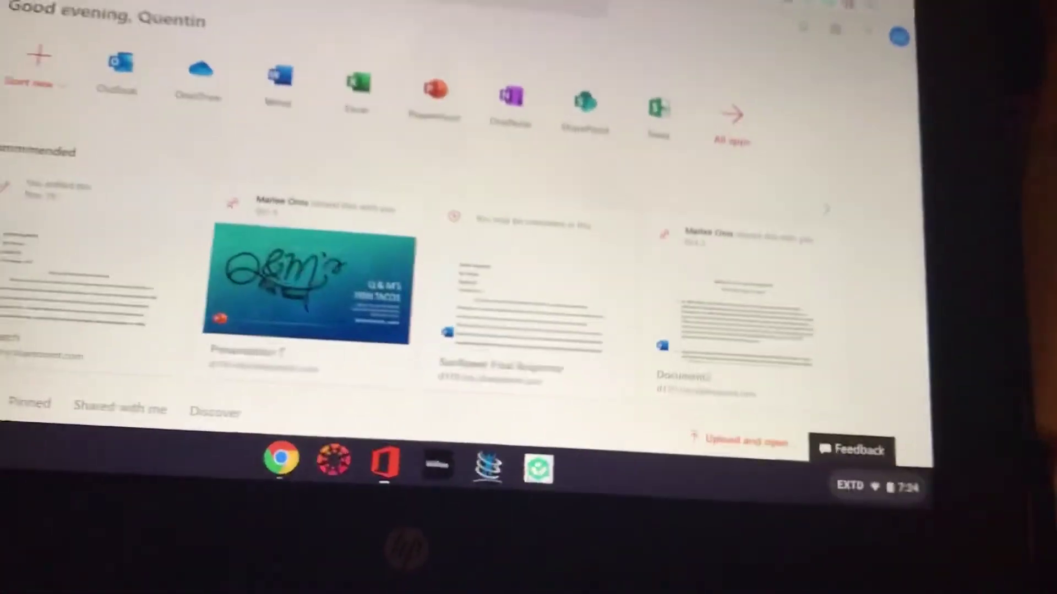